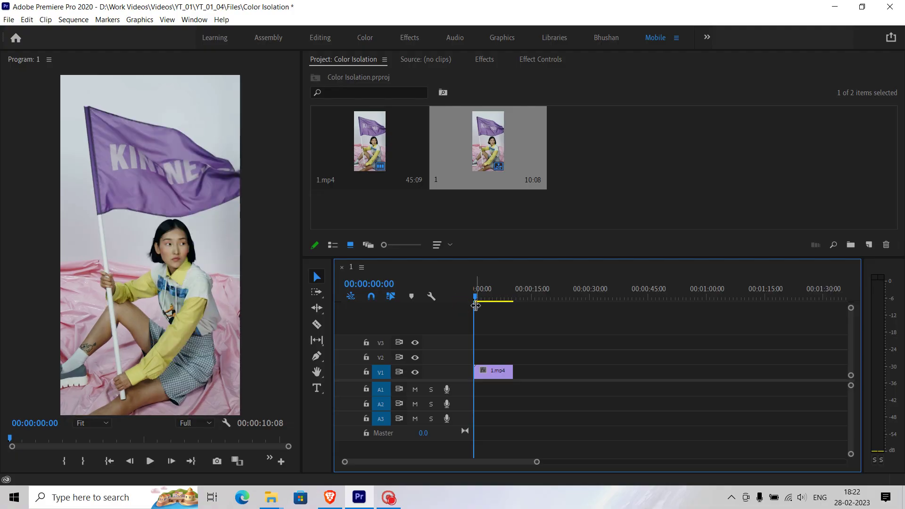
Park the playhead at 00:00:05:08 so the purple flag frame shows in the preview.
click(495, 300)
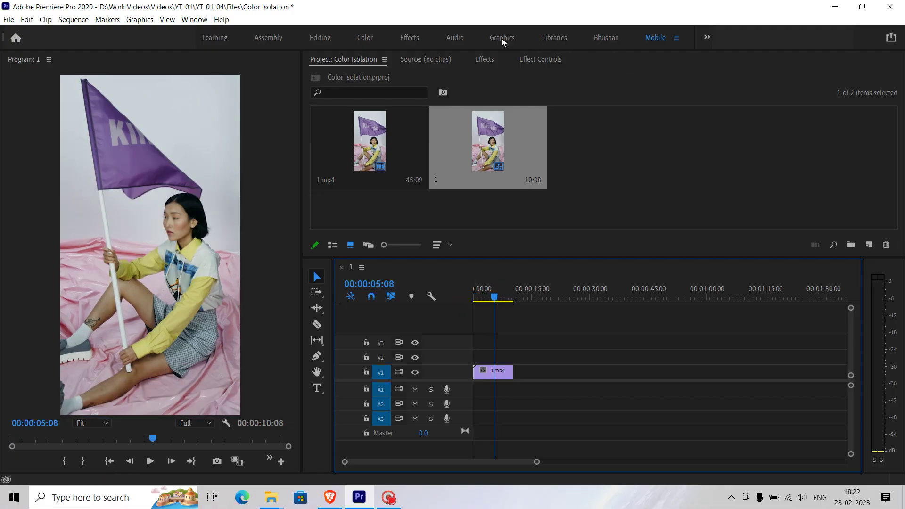
In the Color workspace, sample the purple flag as the HSL Secondary key colour, then return to Mobile.
click(366, 39)
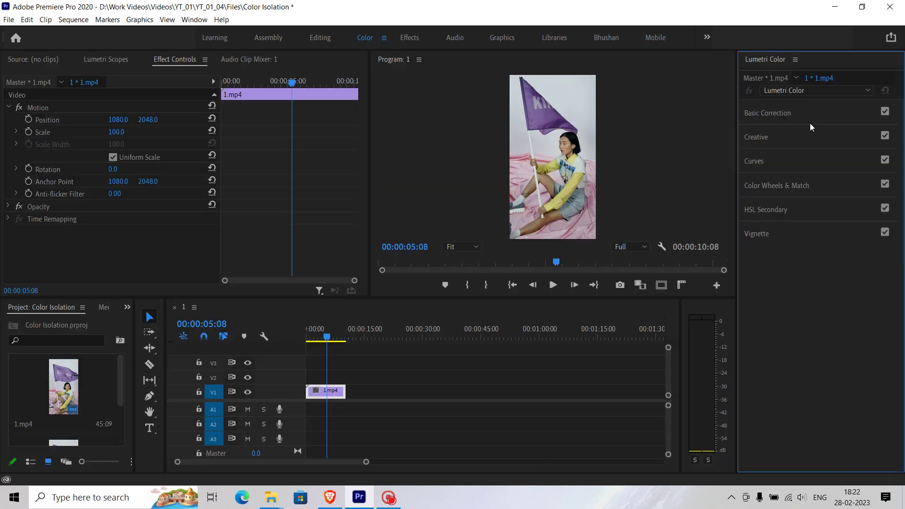
click(767, 212)
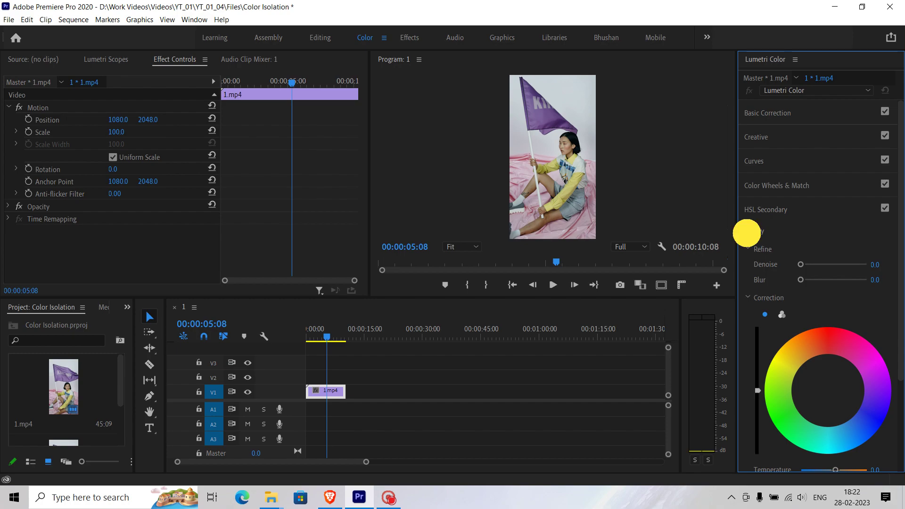
click(749, 231)
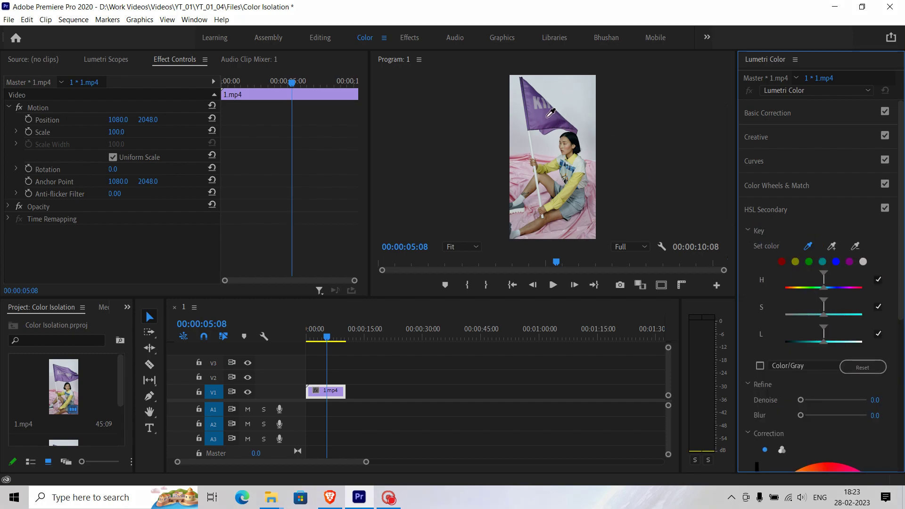
click(549, 117)
click(656, 38)
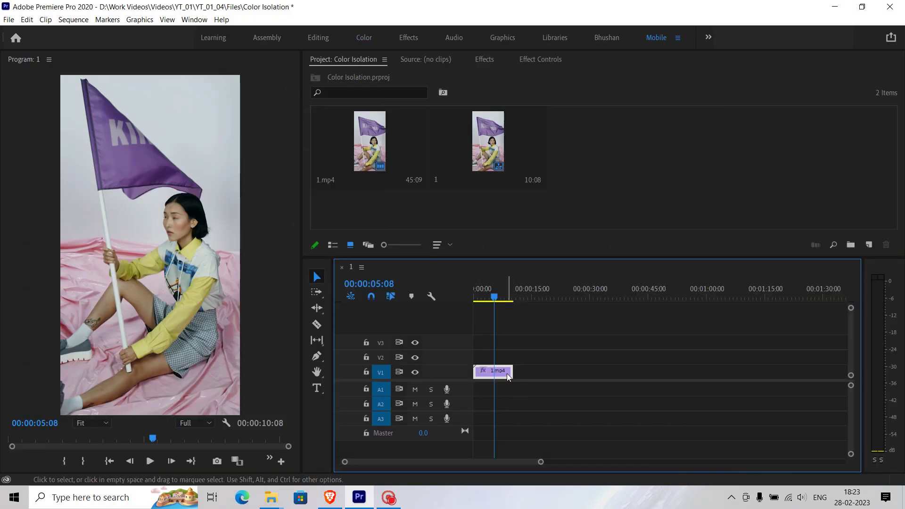
Turn on Show Mask under Lumetri HSL Secondary and add the flag's uncovered shades to the key.
click(509, 375)
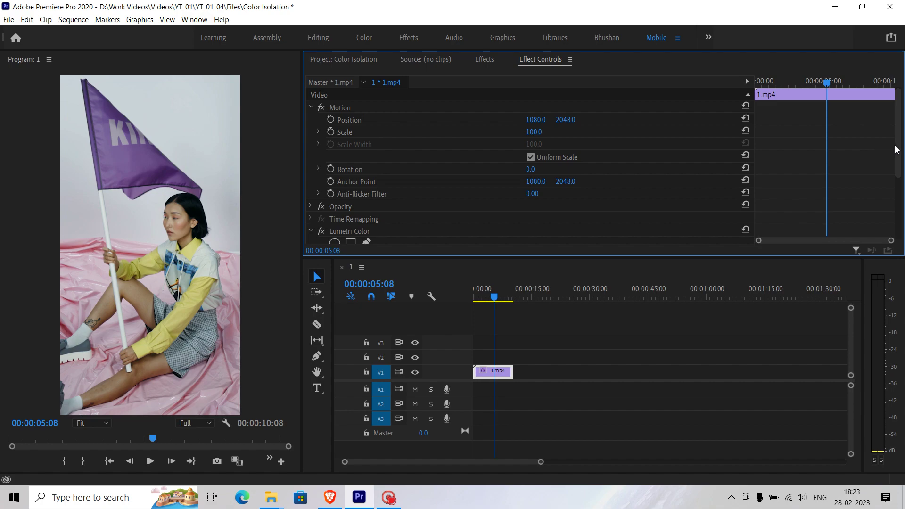
drag(899, 157, 893, 219)
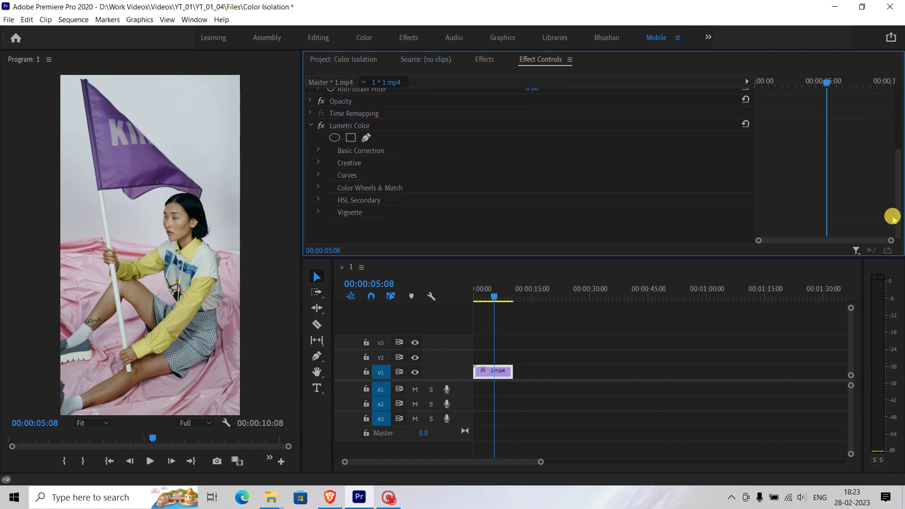
click(317, 200)
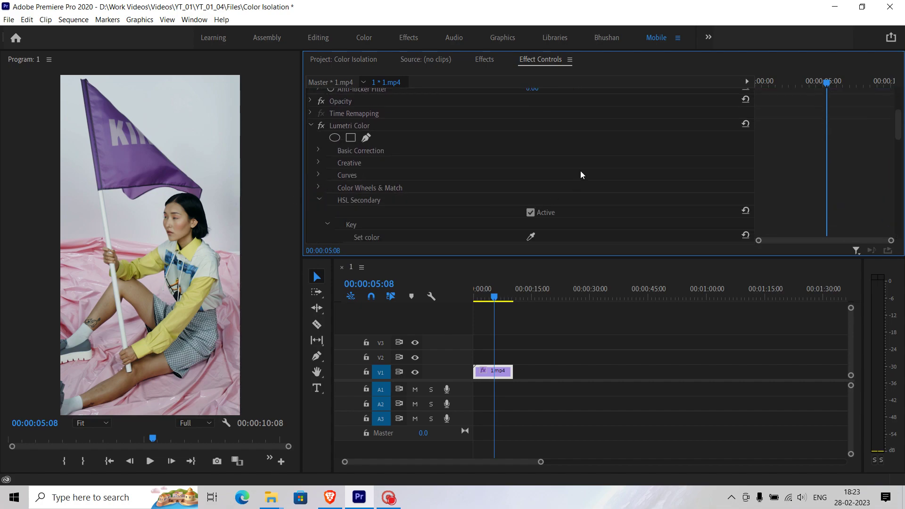
scroll(572, 185, down, 2)
scroll(581, 170, down, 2)
scroll(506, 166, down, 4)
click(531, 179)
scroll(481, 202, up, 2)
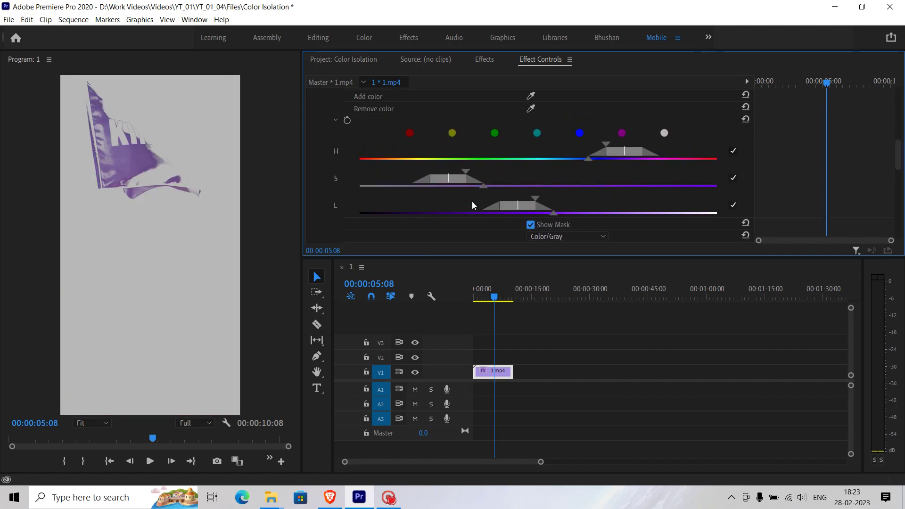
scroll(472, 205, up, 2)
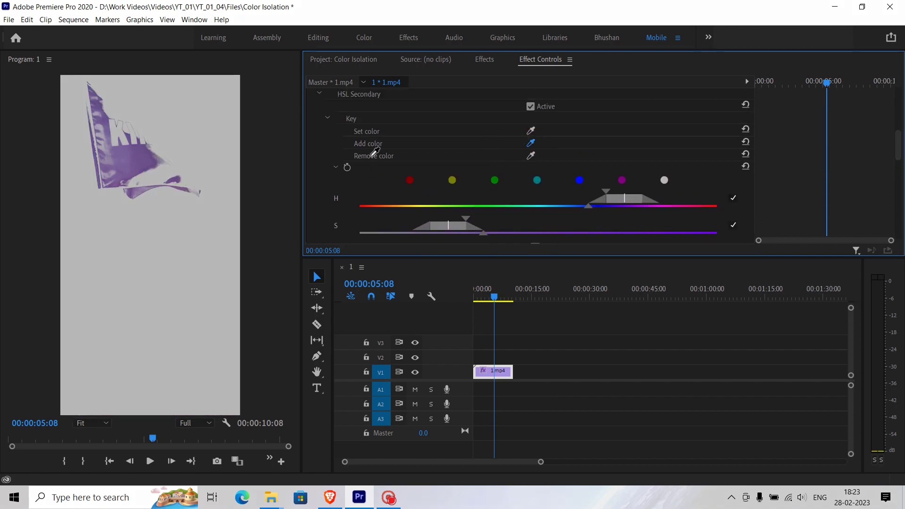
click(164, 177)
click(536, 143)
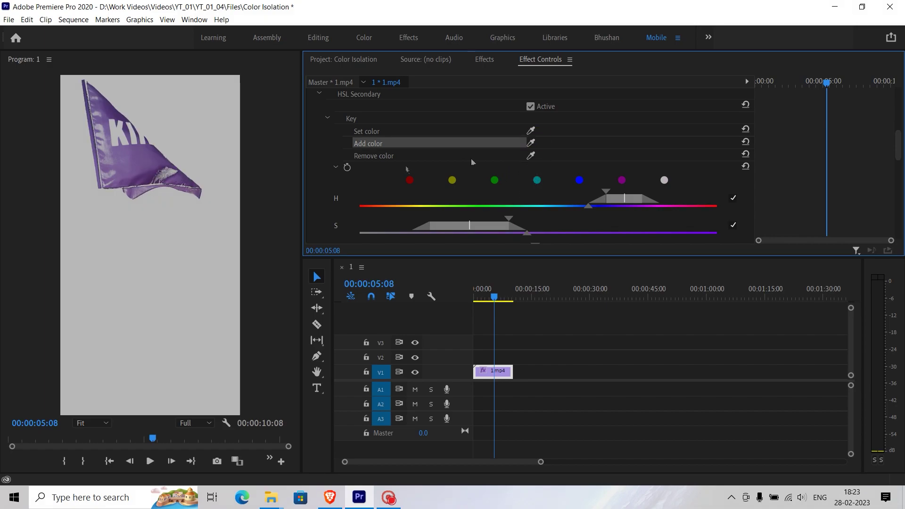
Zoom the Program monitor to 75%, pan onto the flag, and add more flag shades to the key.
click(92, 423)
click(93, 383)
key(h)
drag(216, 263, 251, 262)
click(532, 142)
click(196, 262)
click(532, 142)
click(496, 209)
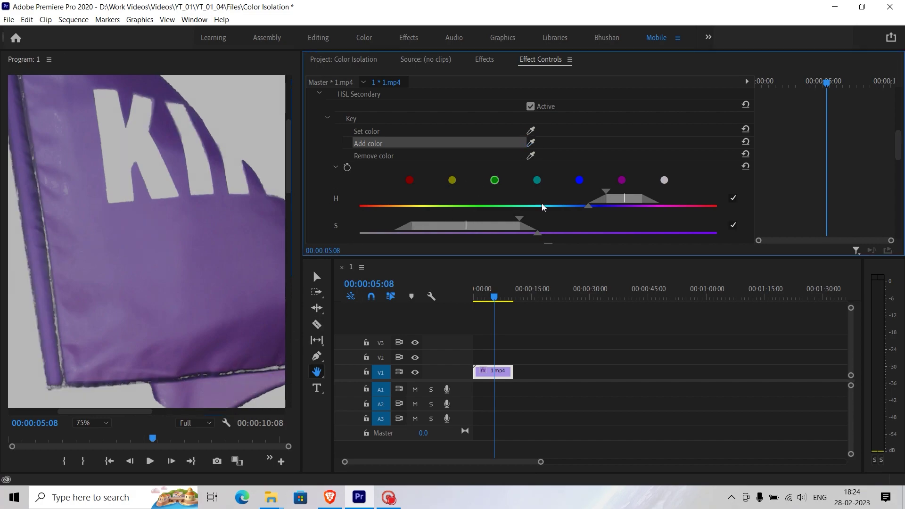
scroll(722, 162, down, 2)
scroll(623, 188, down, 1)
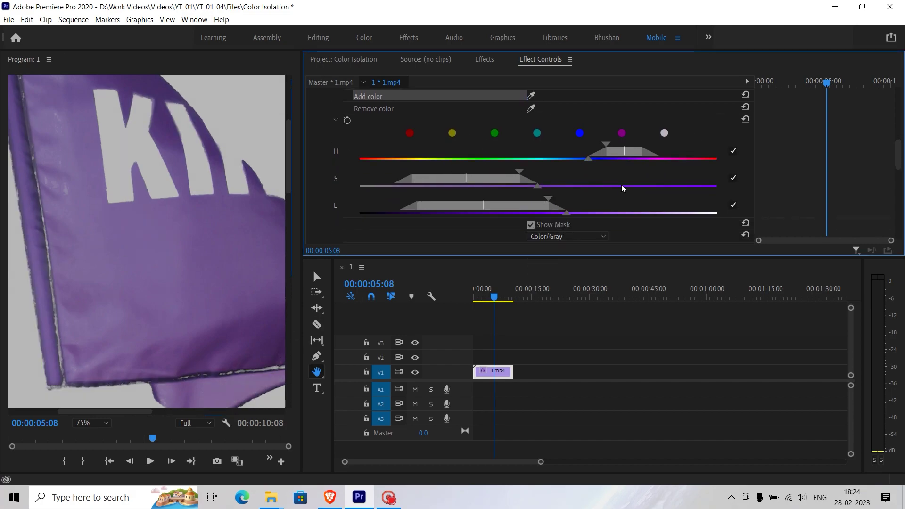
Widen the key's saturation and luminance ranges over the flag, then set the preview zoom to Fit.
drag(538, 185, 667, 186)
drag(545, 170, 506, 174)
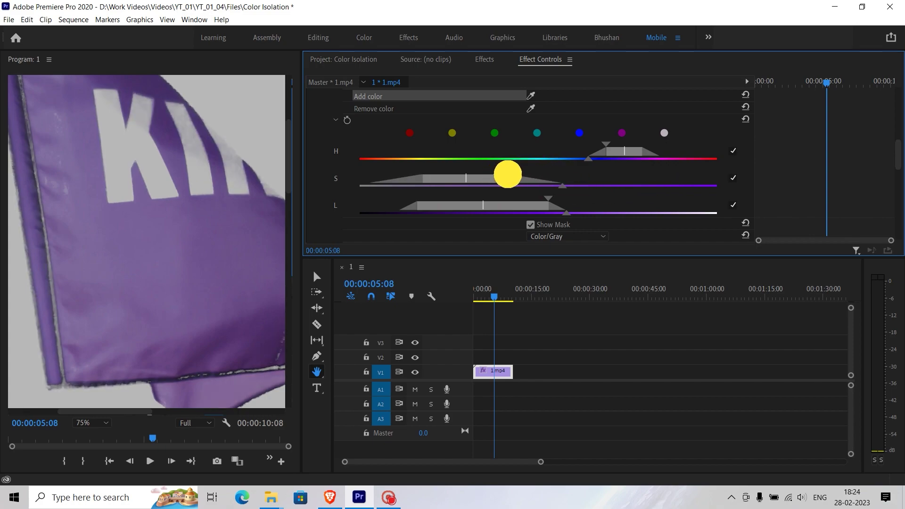
mouse_move(562, 186)
mouse_down()
mouse_move(592, 185)
mouse_move(591, 212)
mouse_up()
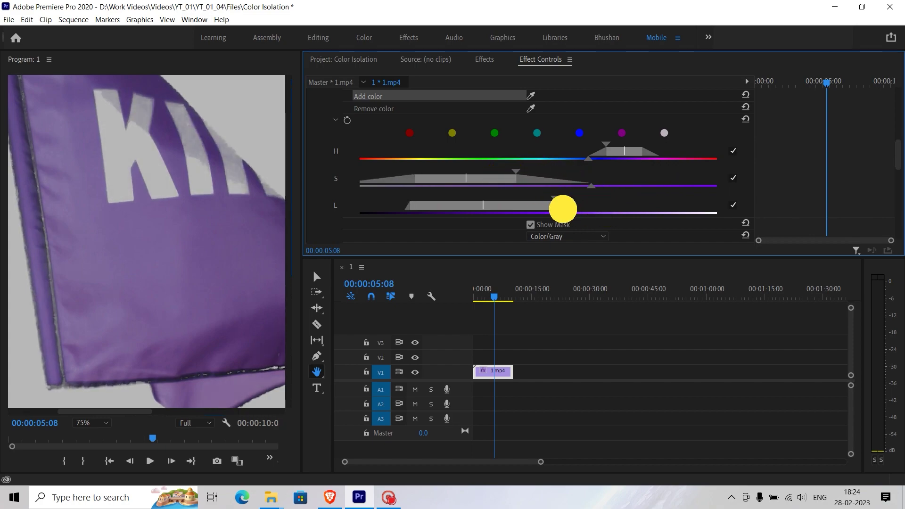
click(92, 423)
click(91, 304)
scroll(661, 179, down, 3)
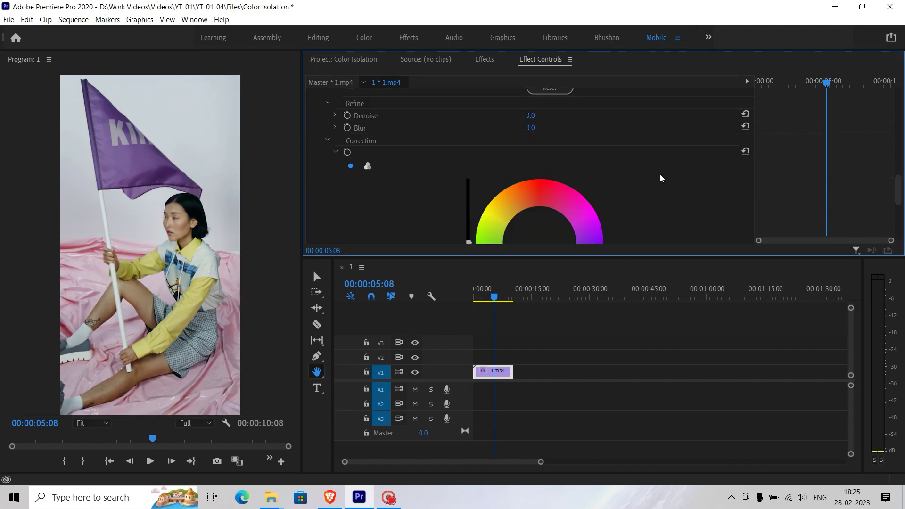
scroll(661, 178, down, 3)
scroll(529, 163, down, 2)
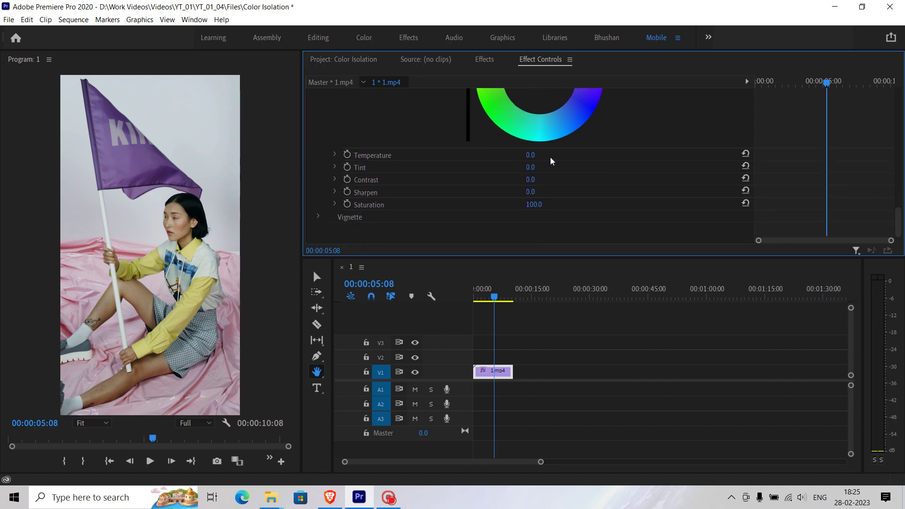
Lower the HSL Secondary Correction saturation so the keyed flag turns gray.
click(463, 207)
scroll(463, 206, up, 2)
scroll(536, 179, up, 3)
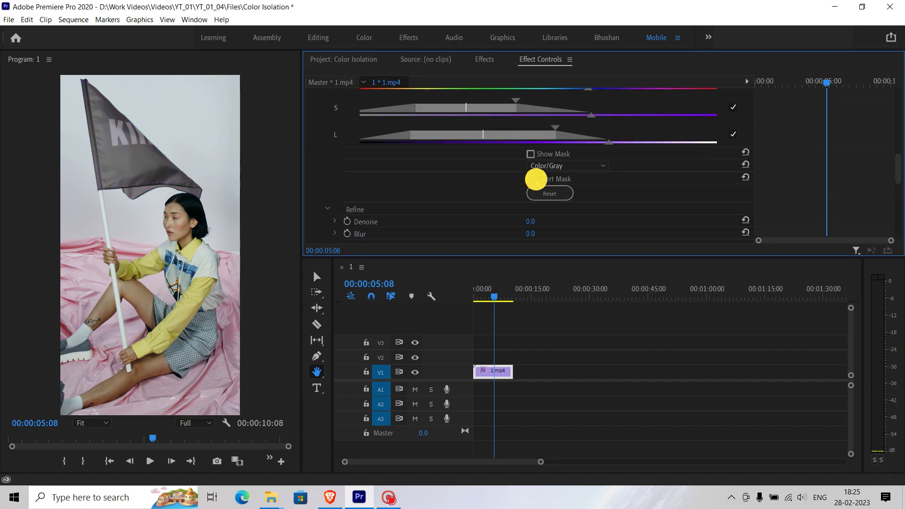